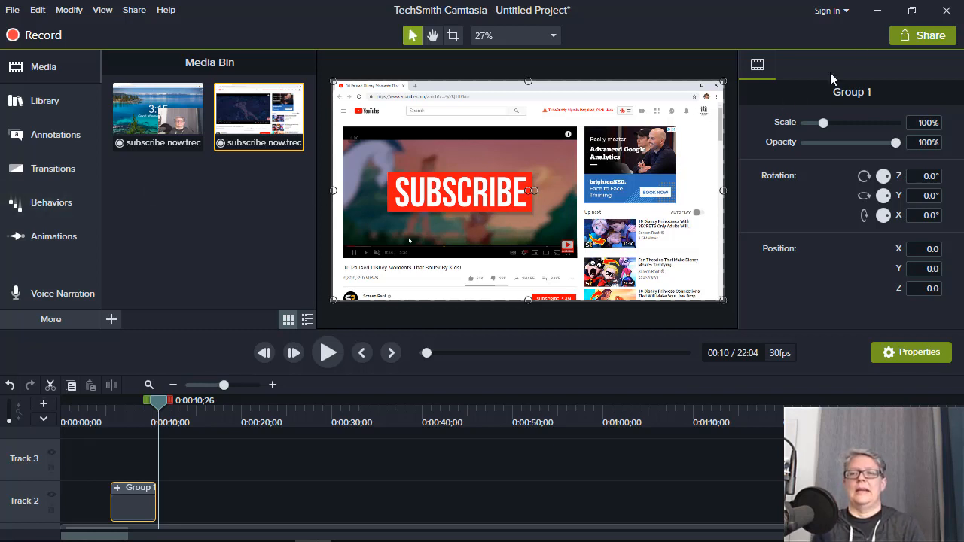
# Switch to the YouTube video in the browser and enlarge the page around the channel's Subscribe button and description.
pyautogui.click(879, 15)
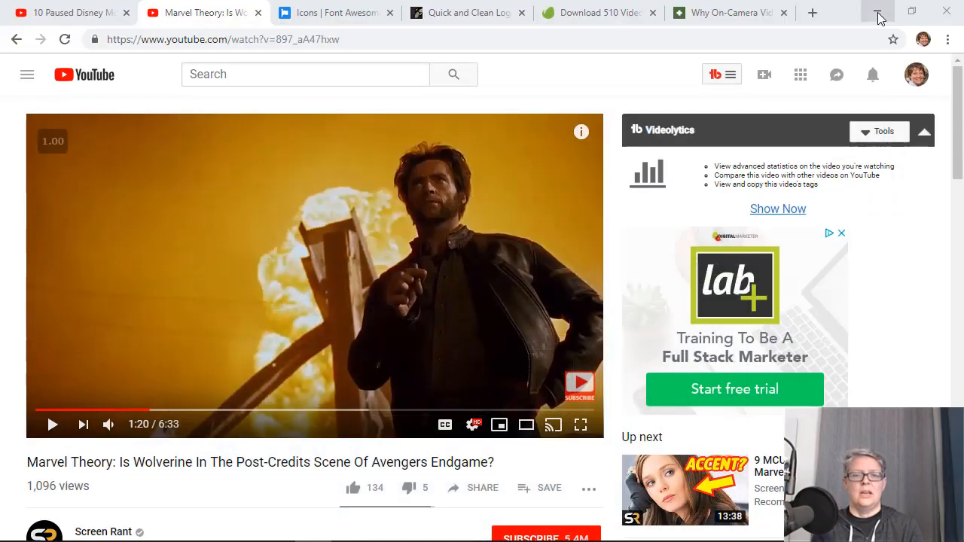
pyautogui.scroll(-3, 303, 339)
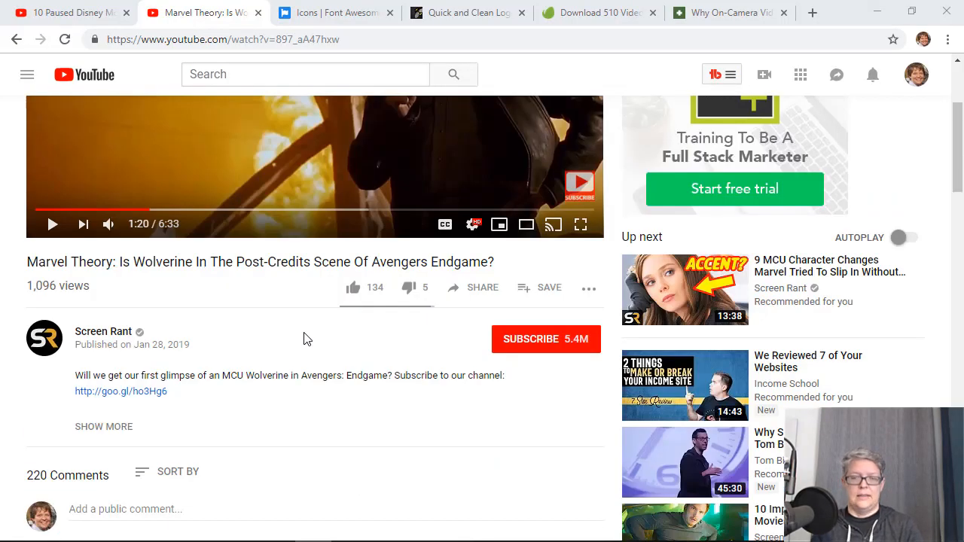
pyautogui.scroll(-2, 304, 339)
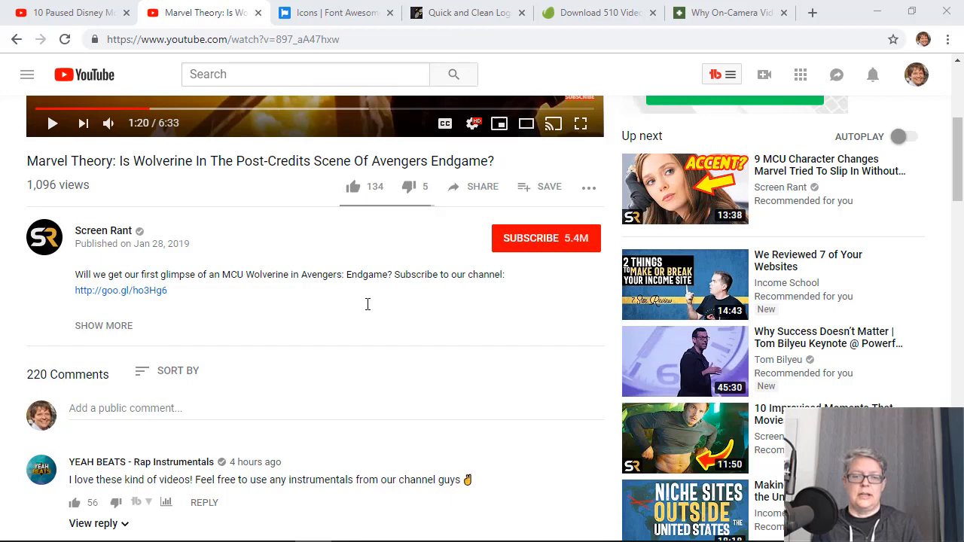
pyautogui.hotkey('ctrl', '+')
pyautogui.hotkey('ctrl', '+')
pyautogui.hotkey('ctrl', '+')
pyautogui.hotkey('ctrl', '+')
pyautogui.hotkey('ctrl', '+')
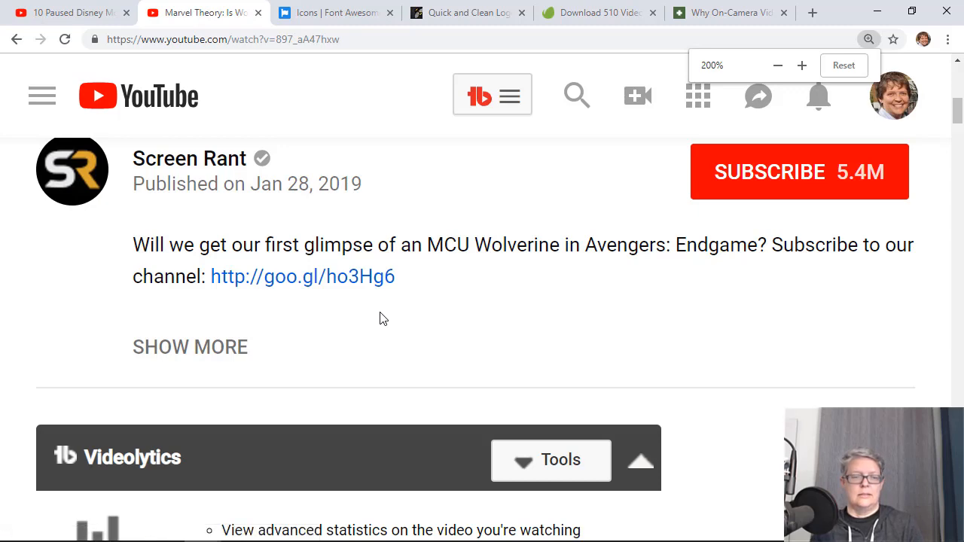
pyautogui.hotkey('ctrl', '-')
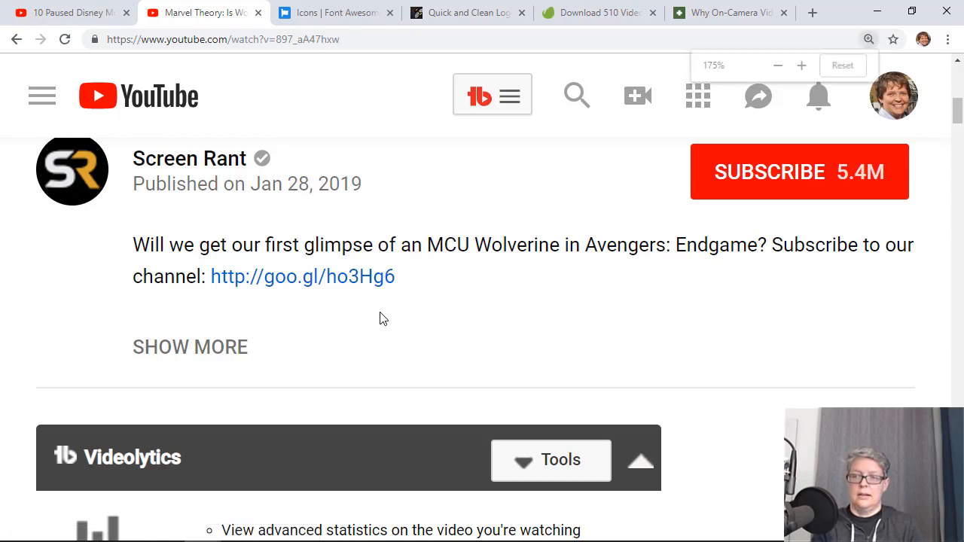
pyautogui.hotkey('ctrl', '-')
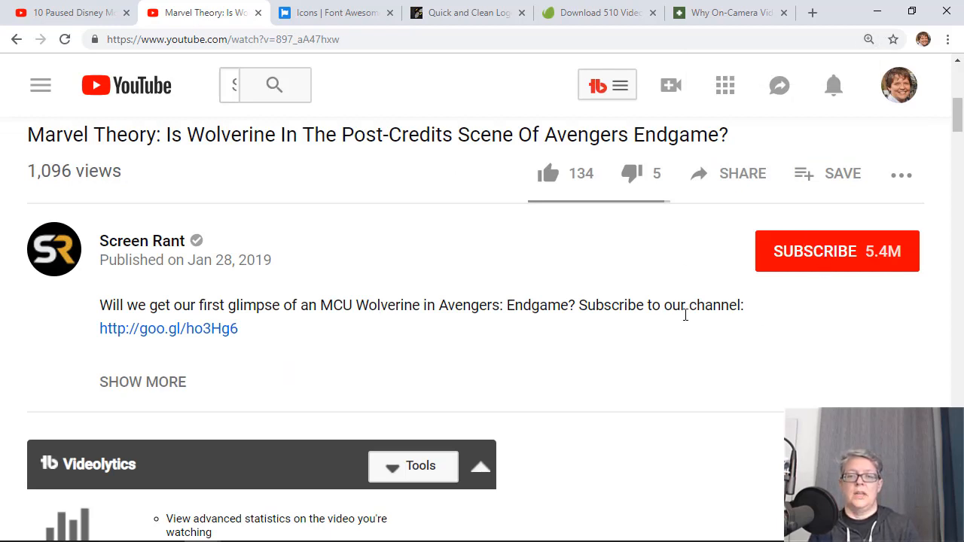
# Remove the description text below the channel name by inspecting it and deleting its element from the page.
pyautogui.moveTo(546, 220)
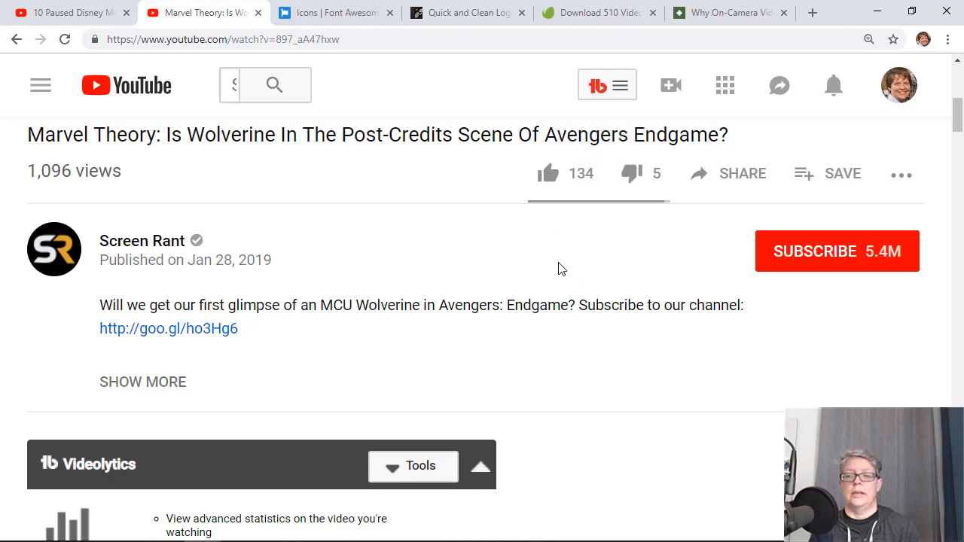
pyautogui.rightClick(557, 307)
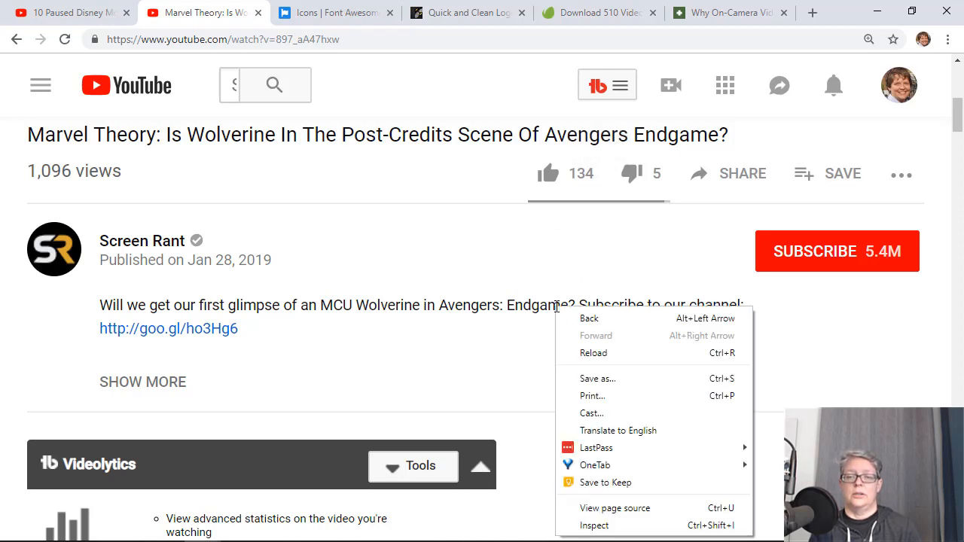
pyautogui.click(590, 523)
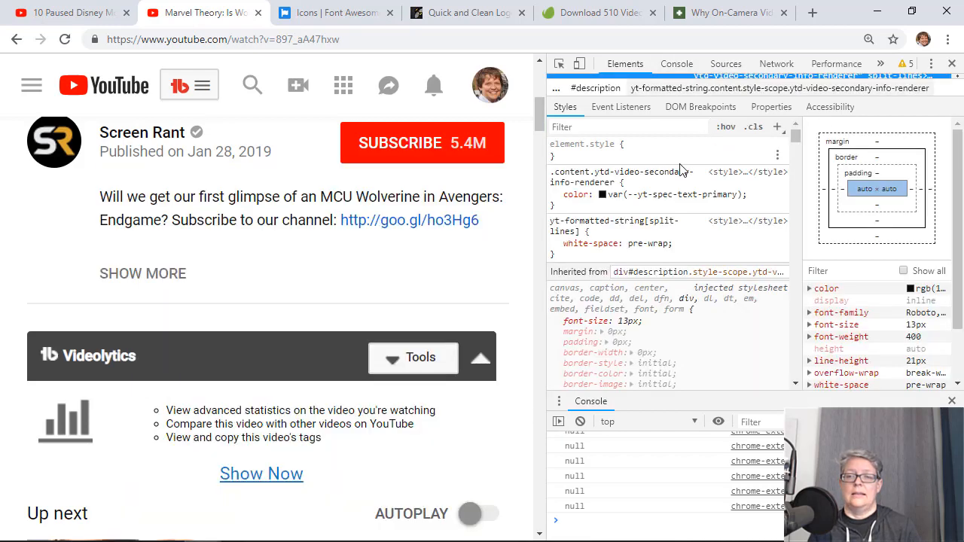
pyautogui.press('Delete')
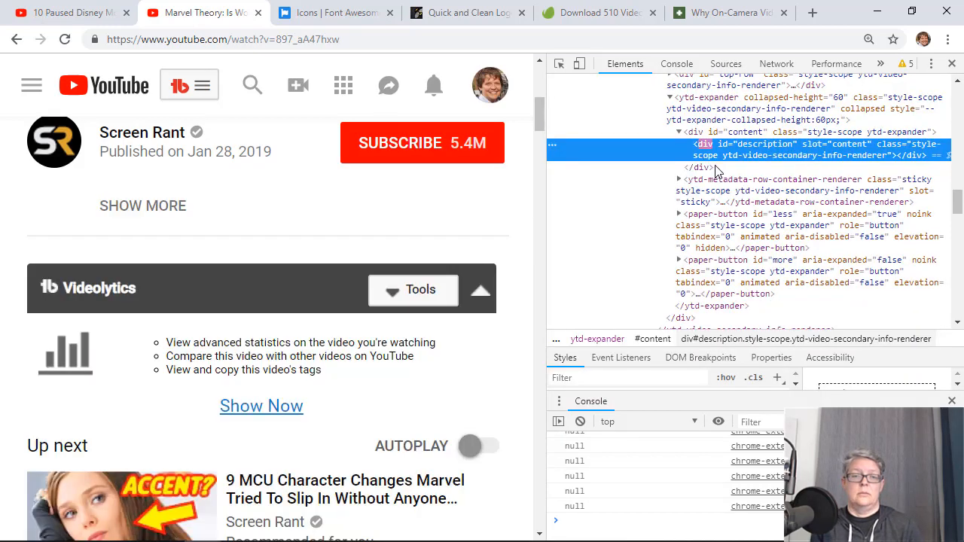
pyautogui.click(952, 63)
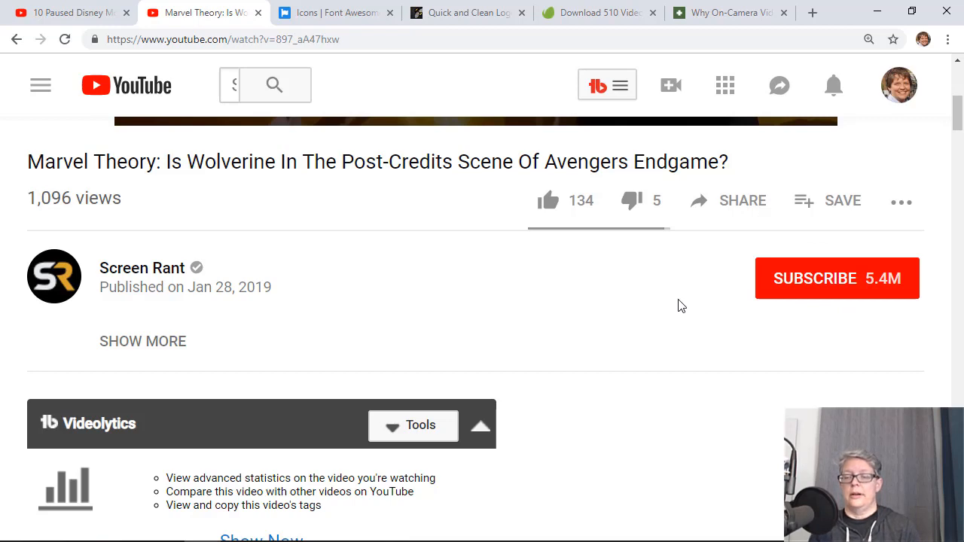
# Subscribe to the Screen Rant channel, dismiss the recommended channels and turn on the notification bell.
pyautogui.click(814, 290)
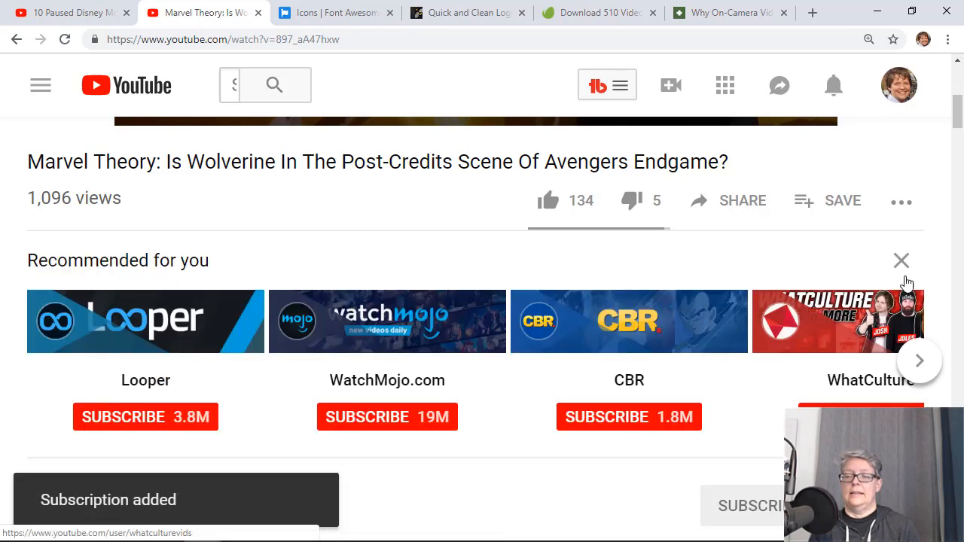
pyautogui.click(901, 261)
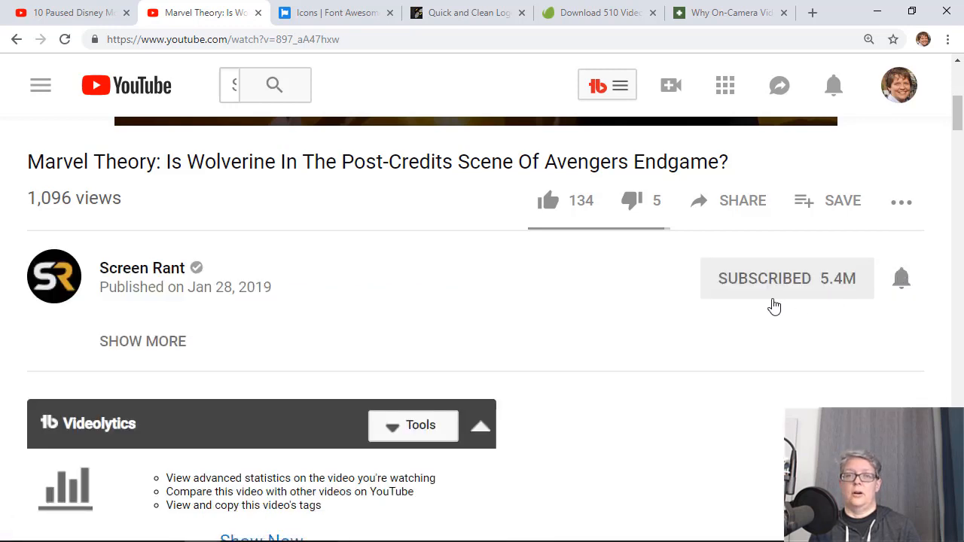
pyautogui.click(903, 280)
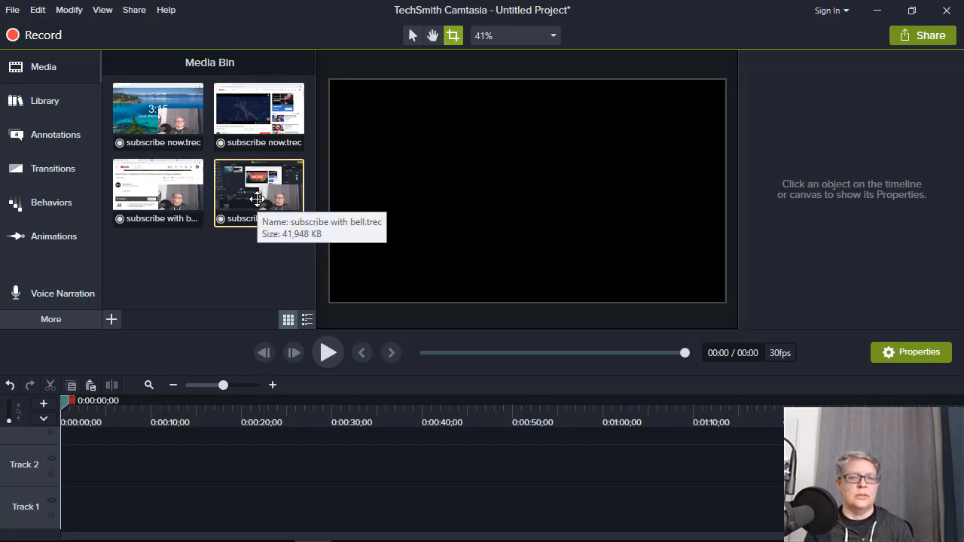
# Add the newest "subscribe with bell" recording to the Camtasia timeline and delete its camera clip, keeping only the screen clip.
pyautogui.moveTo(257, 198); pyautogui.dragTo(64, 523)
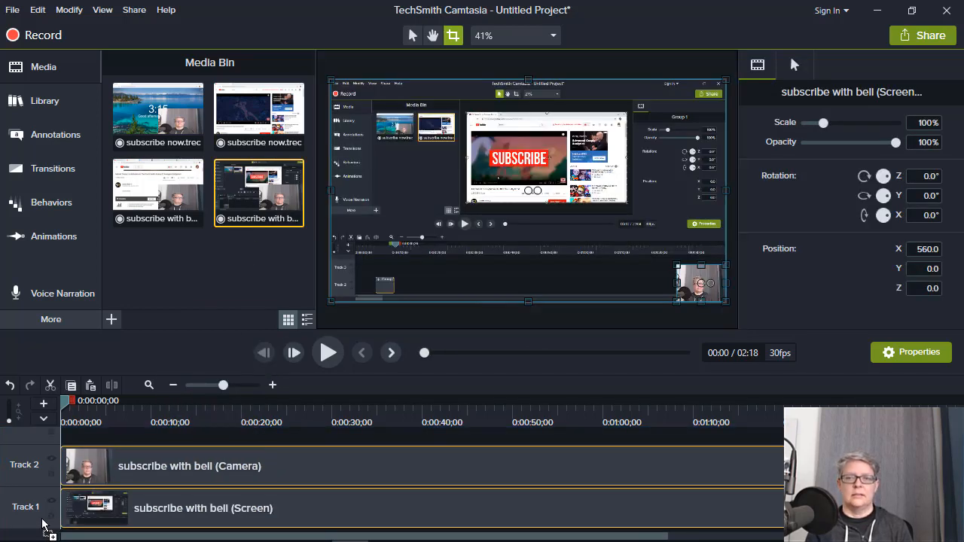
pyautogui.click(110, 468)
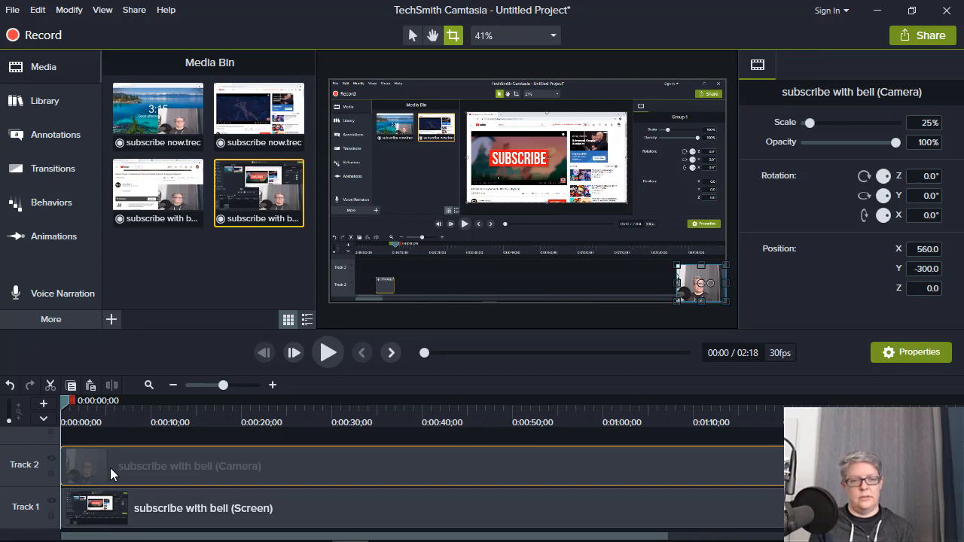
pyautogui.press('Delete')
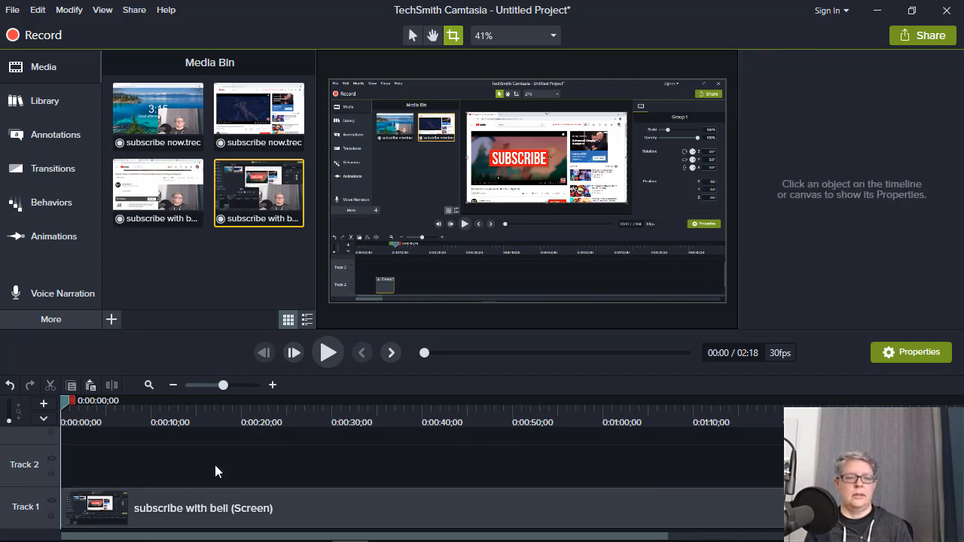
# Remove the part of the screen clip before 0:01:37;11, so it begins just before the Subscribe button is used.
pyautogui.click(270, 417)
pyautogui.click(445, 407)
pyautogui.moveTo(507, 403); pyautogui.dragTo(886, 407)
pyautogui.click(886, 508)
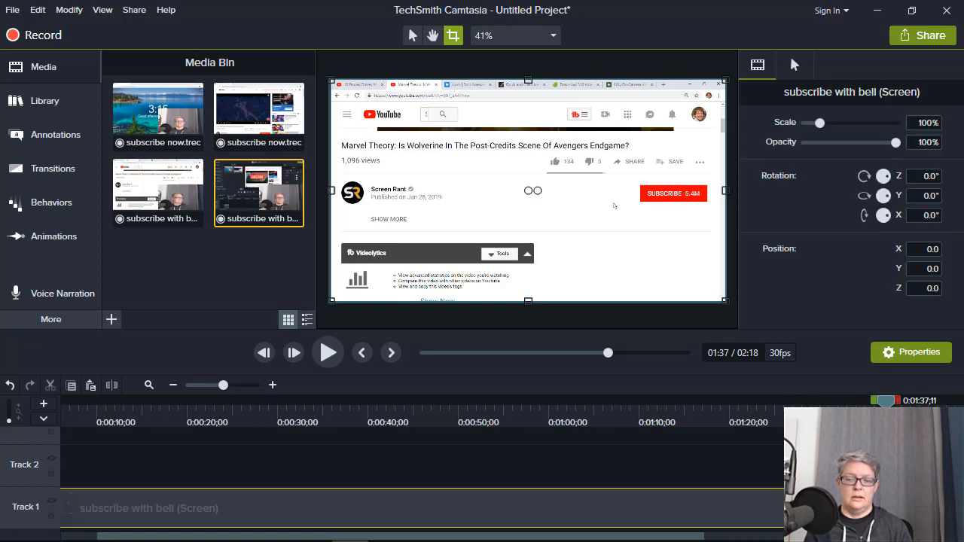
pyautogui.click(886, 465)
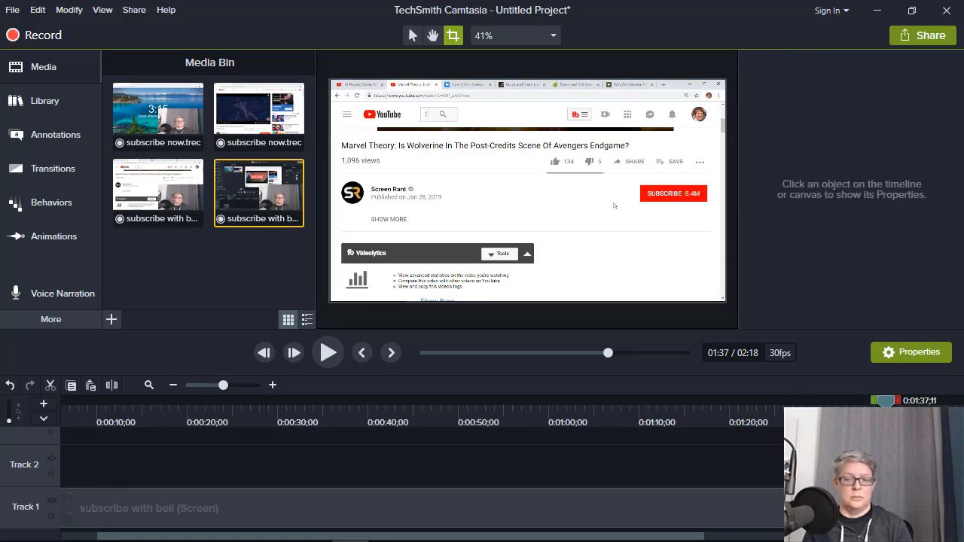
pyautogui.click(740, 506)
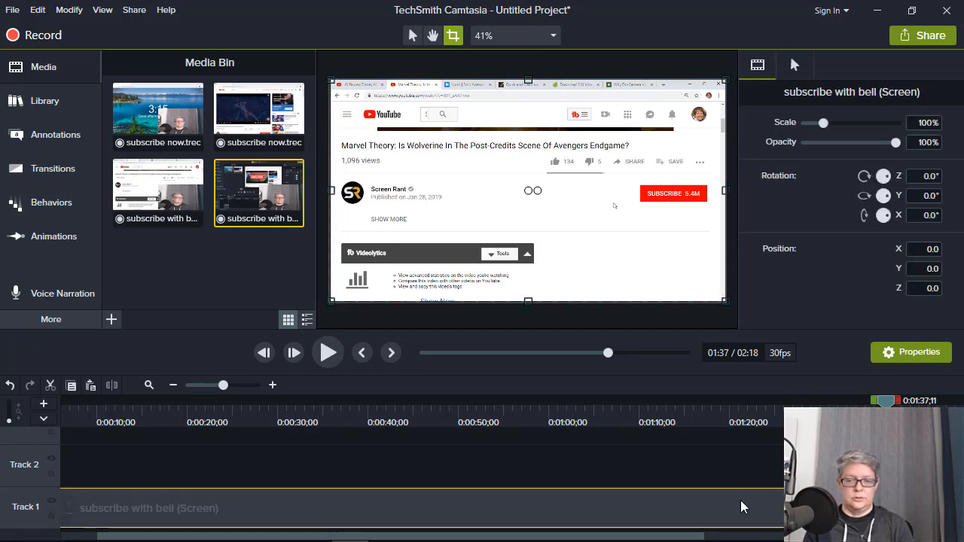
pyautogui.hotkey('ctrl', 'BackSpace')
# Trim the end of the screen clip back to about 24 seconds, after the bell notification action.
pyautogui.click(257, 418)
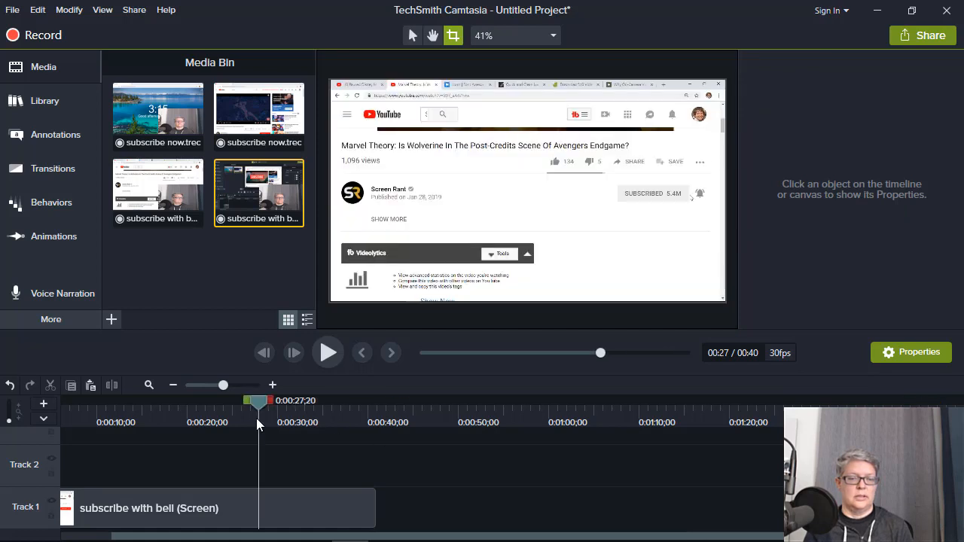
pyautogui.moveTo(259, 402); pyautogui.dragTo(227, 432)
pyautogui.moveTo(379, 519); pyautogui.dragTo(230, 511)
# Cut the unneeded stretch after 0:00:08;28 and another middle section, shortening the screen clip to 0:00:10;25.
pyautogui.moveTo(227, 404); pyautogui.dragTo(75, 415)
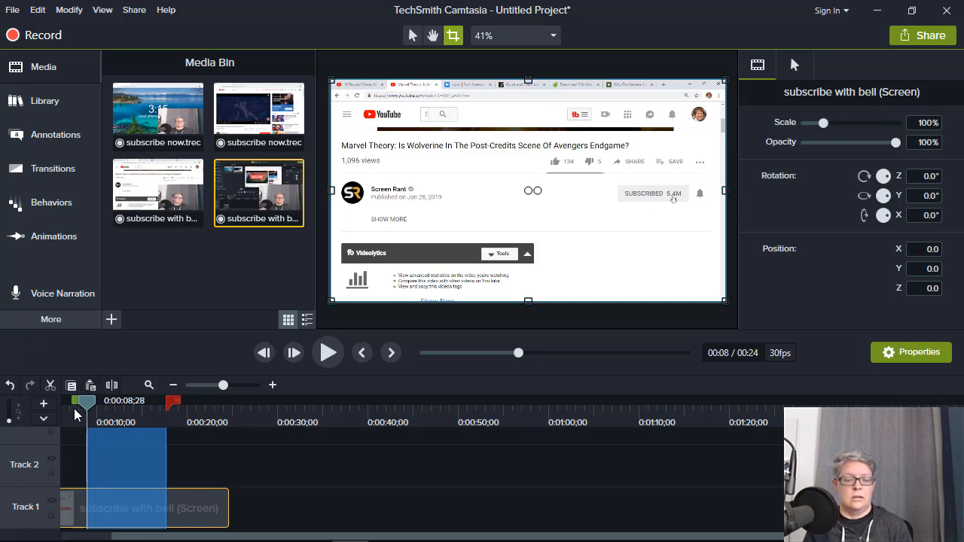
pyautogui.hotkey('ctrl', 'x')
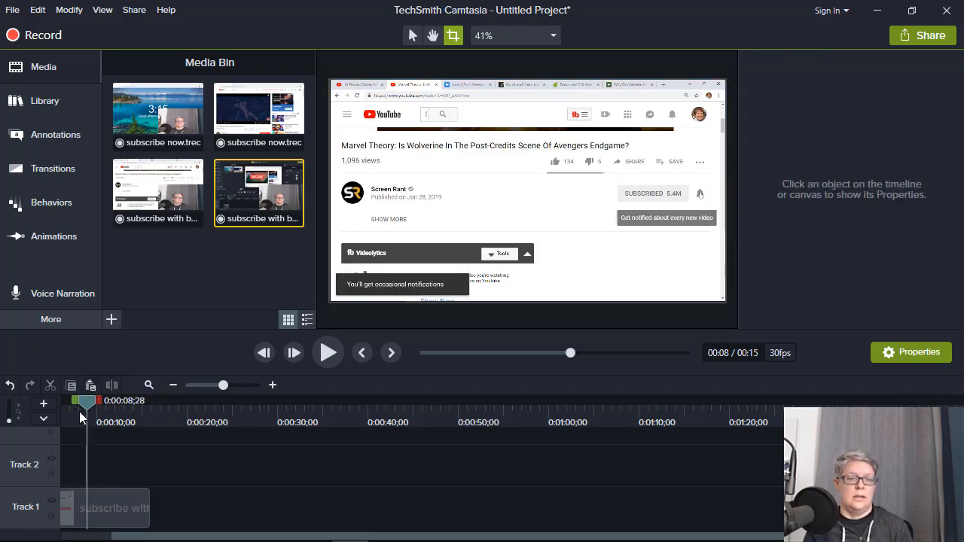
pyautogui.moveTo(88, 410); pyautogui.dragTo(126, 402)
pyautogui.press('Delete')
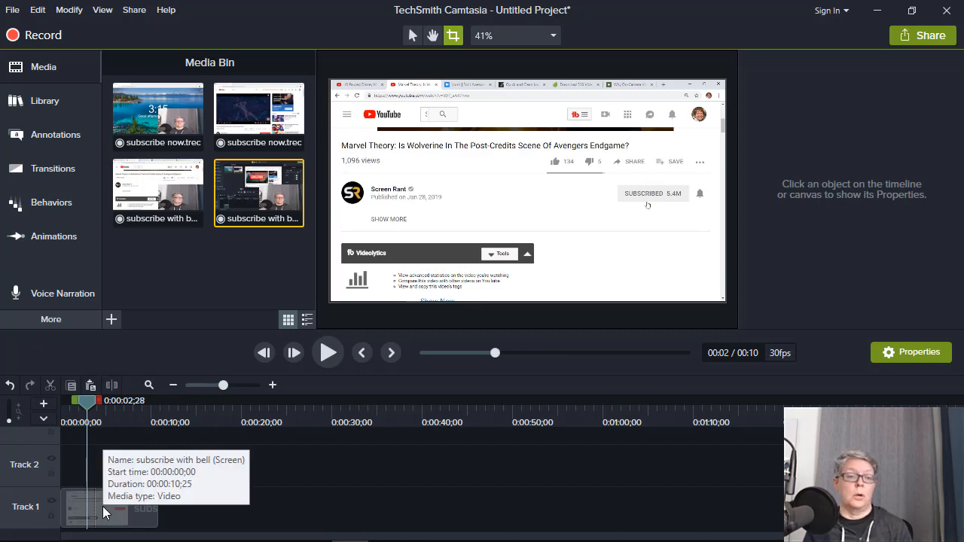
# Crop the screen clip on all four sides to a small white rectangle around the Subscribed button and bell.
pyautogui.moveTo(87, 401); pyautogui.dragTo(117, 407)
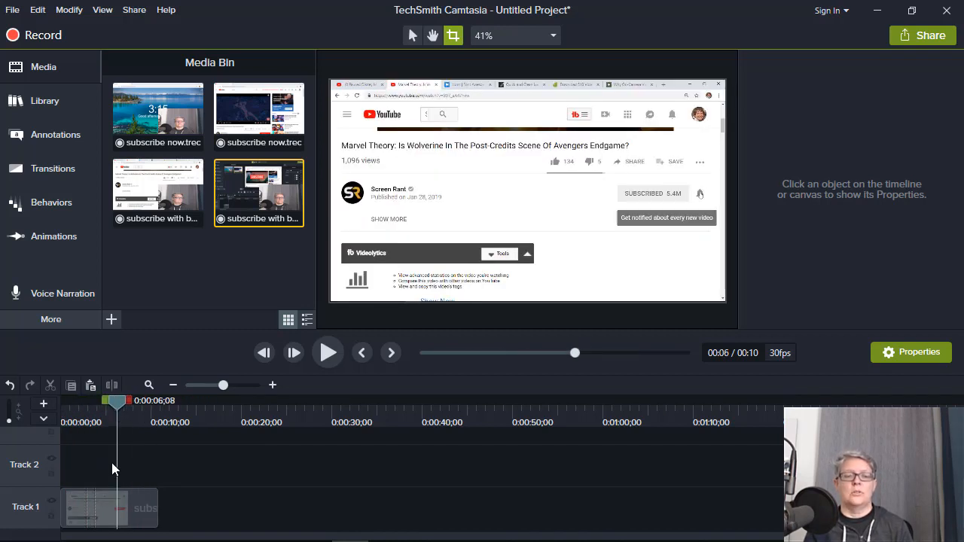
pyautogui.click(108, 519)
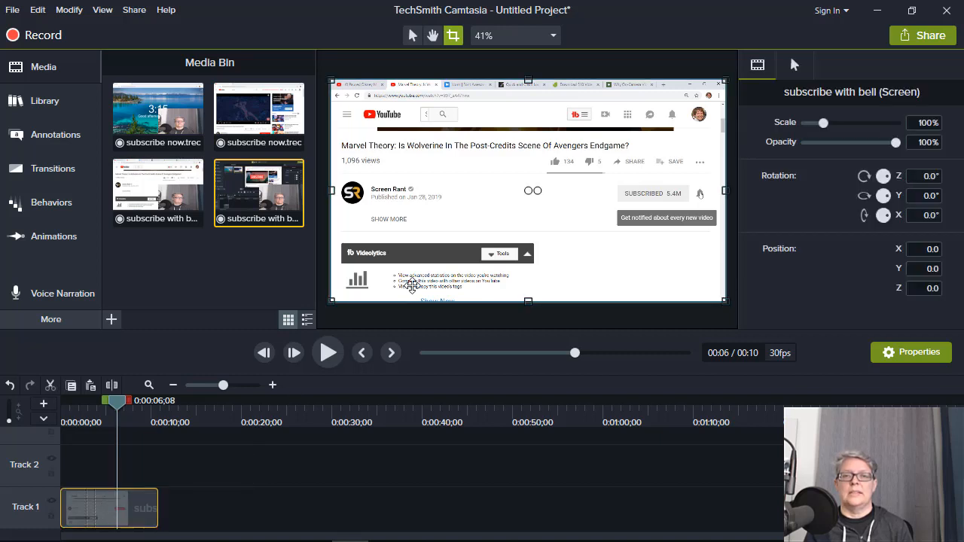
pyautogui.click(414, 36)
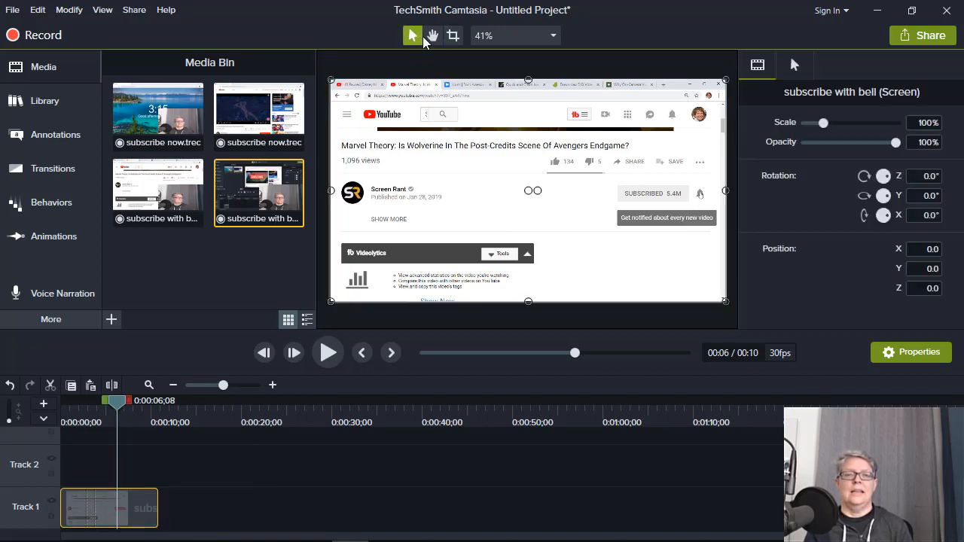
pyautogui.click(453, 37)
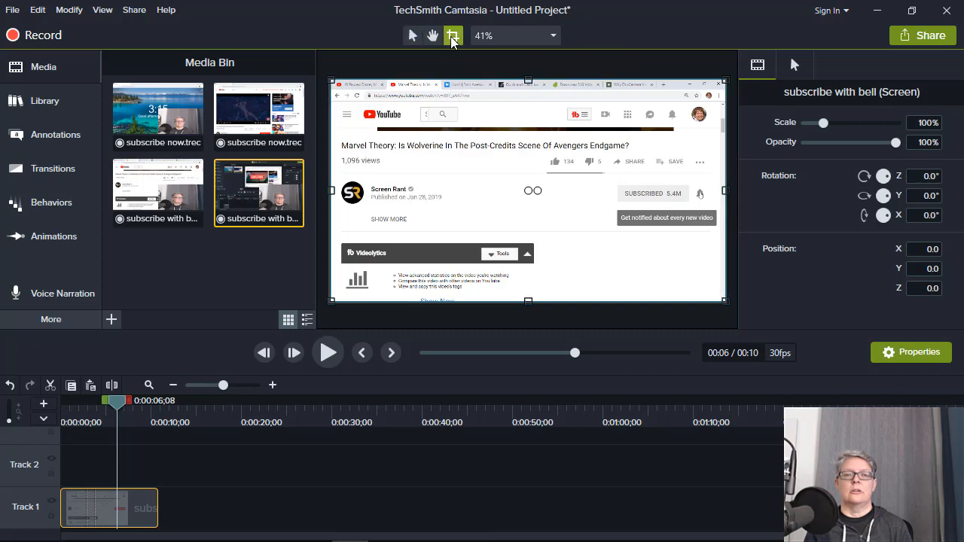
pyautogui.moveTo(529, 78); pyautogui.dragTo(530, 152)
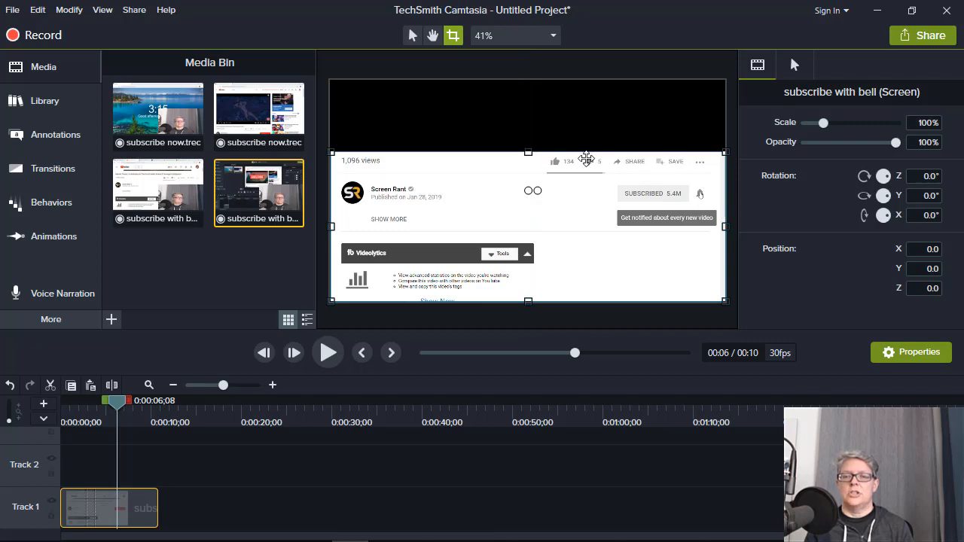
pyautogui.moveTo(529, 155); pyautogui.dragTo(529, 177)
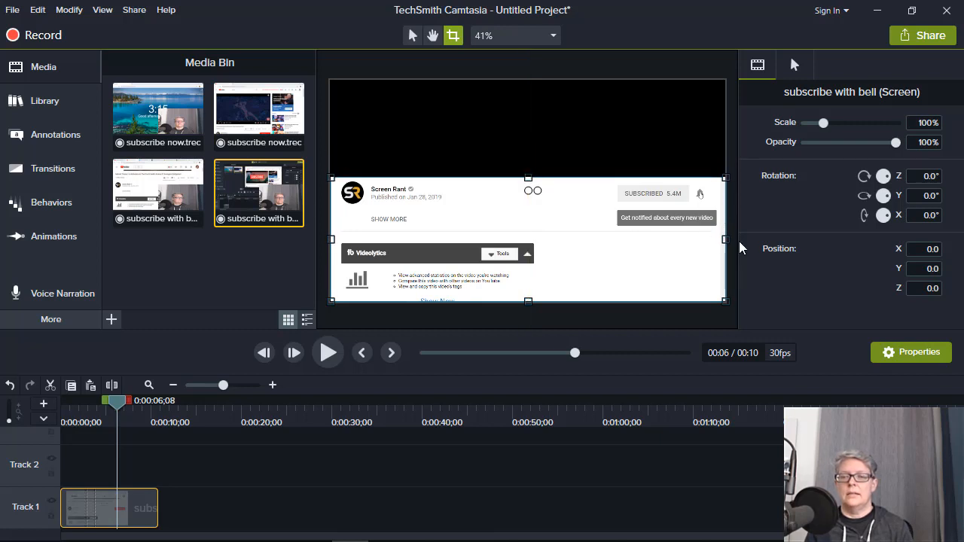
pyautogui.moveTo(726, 239); pyautogui.dragTo(718, 240)
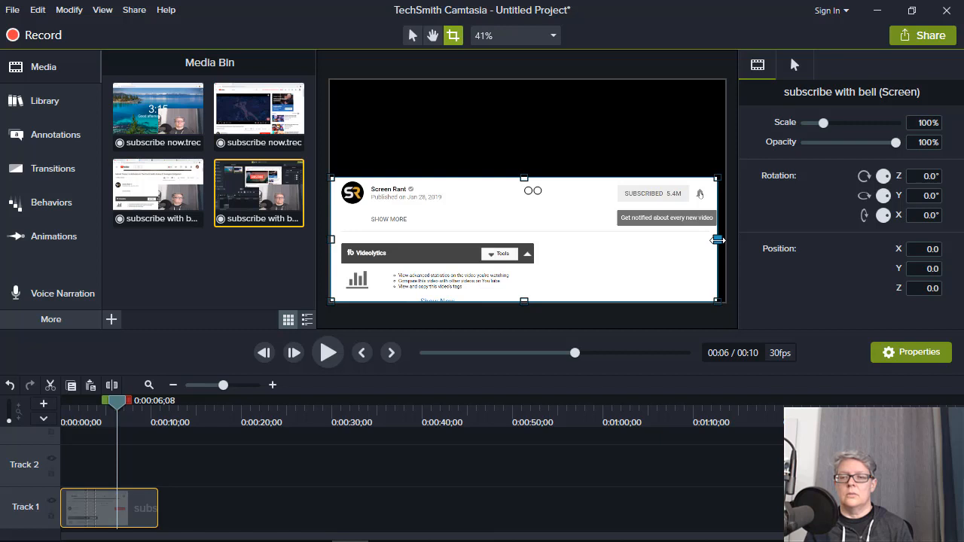
pyautogui.moveTo(522, 301); pyautogui.dragTo(537, 232)
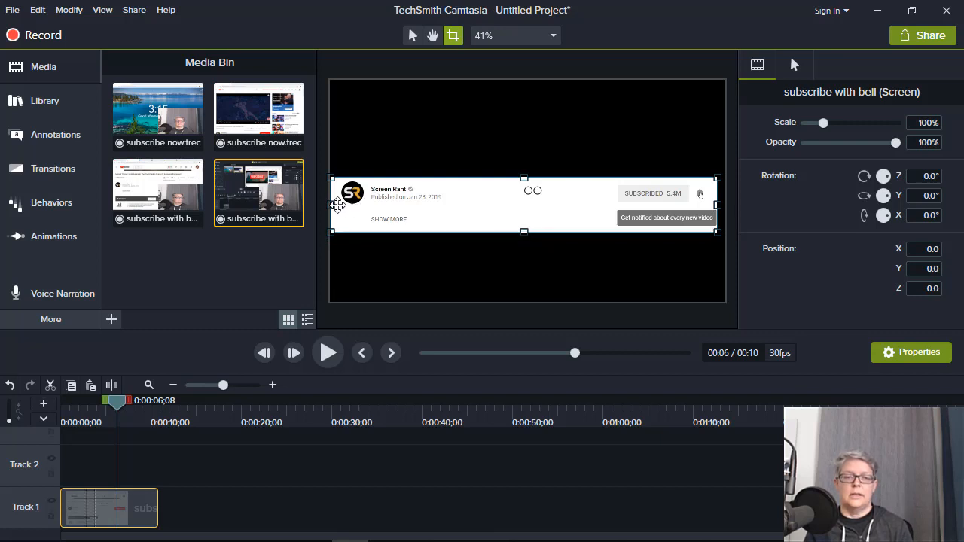
pyautogui.moveTo(334, 205); pyautogui.dragTo(578, 203)
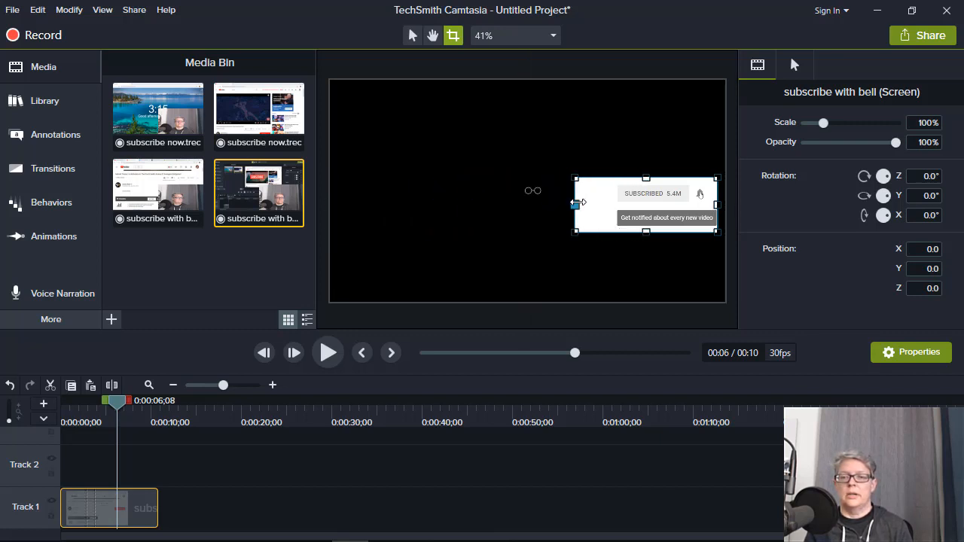
pyautogui.moveTo(120, 407); pyautogui.dragTo(93, 428)
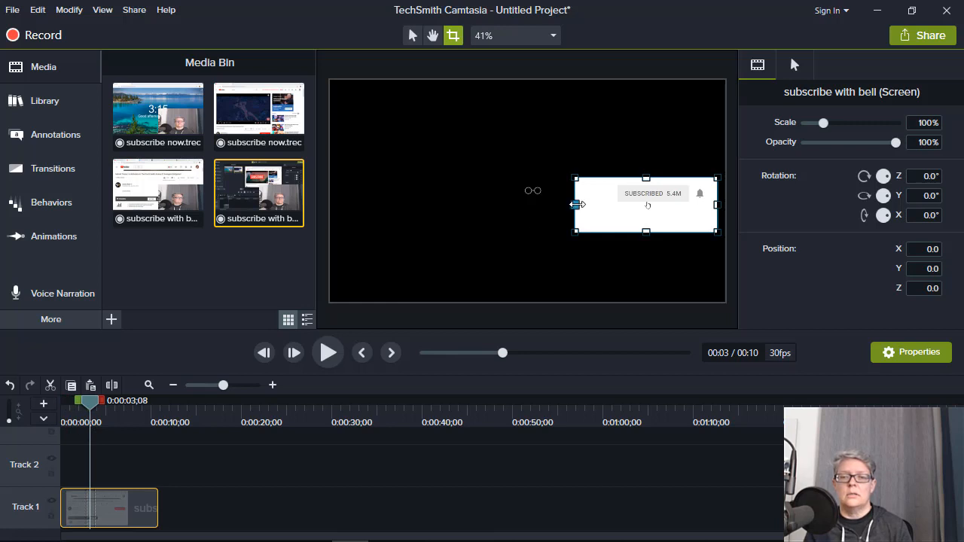
pyautogui.moveTo(577, 204); pyautogui.dragTo(590, 205)
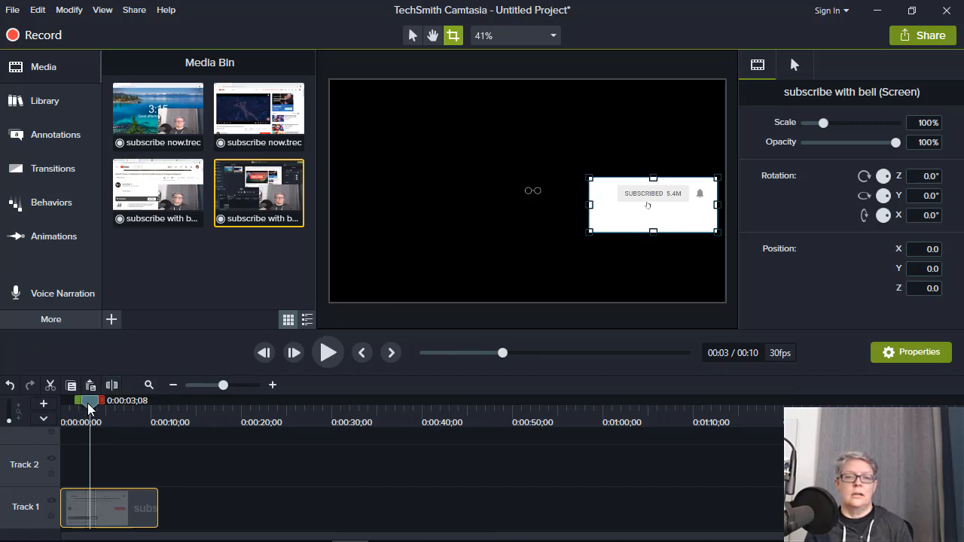
# Enlarge the cropped subscribe clip to about 200% scale and centre it on the canvas, at about X -809, Y 93.
pyautogui.moveTo(90, 408); pyautogui.dragTo(70, 417)
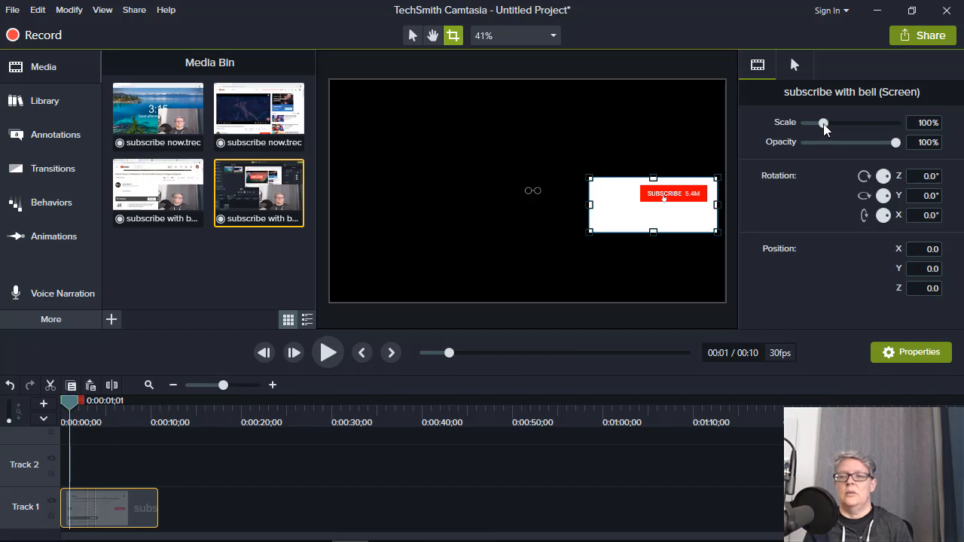
pyautogui.moveTo(824, 124); pyautogui.dragTo(832, 123)
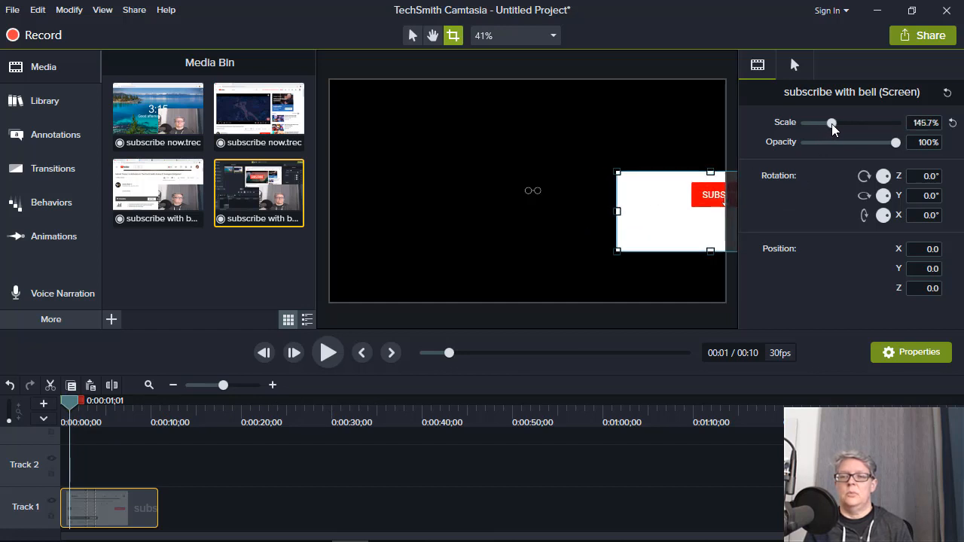
pyautogui.moveTo(637, 244); pyautogui.dragTo(454, 223)
pyautogui.moveTo(834, 123); pyautogui.dragTo(843, 122)
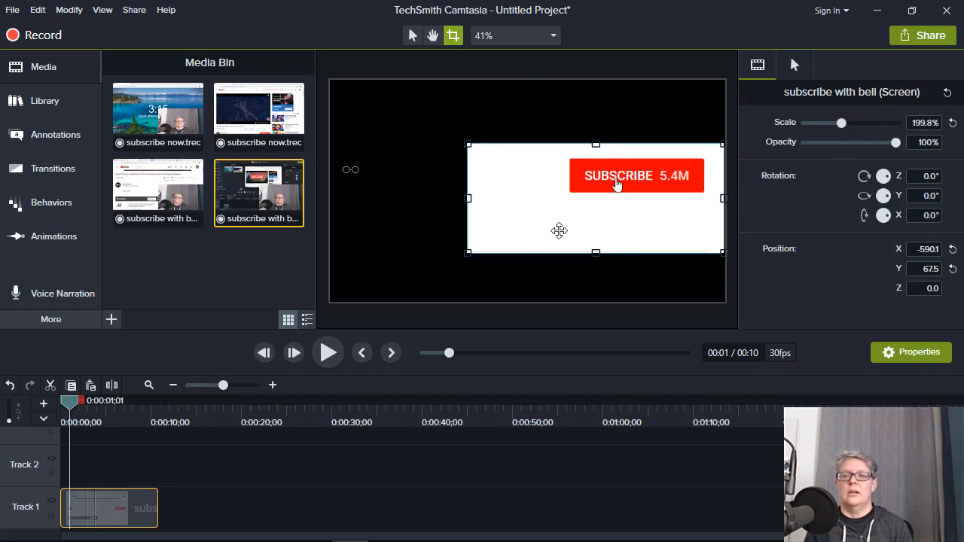
pyautogui.moveTo(560, 231); pyautogui.dragTo(484, 224)
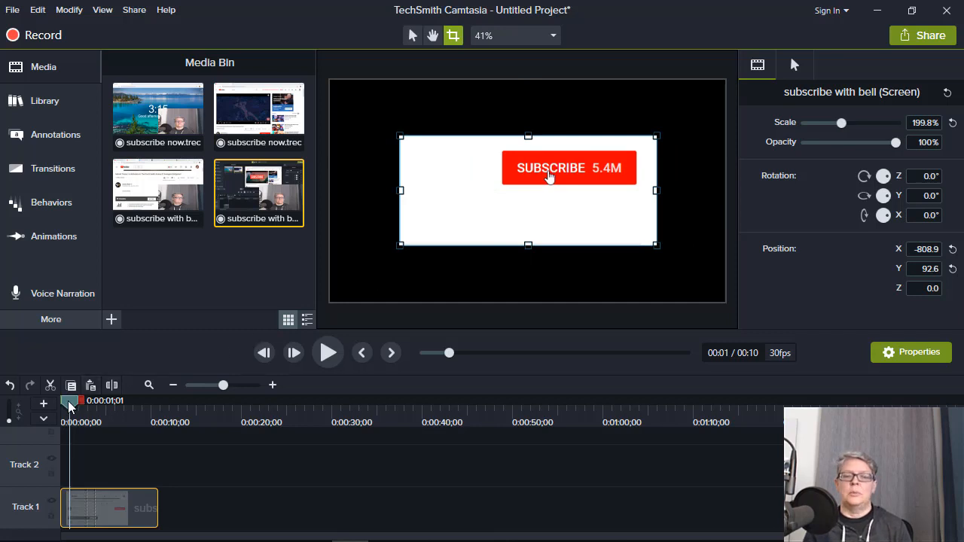
pyautogui.moveTo(69, 407)
pyautogui.mouseDown()
pyautogui.moveTo(155, 402)
pyautogui.moveTo(65, 407)
pyautogui.mouseUp()
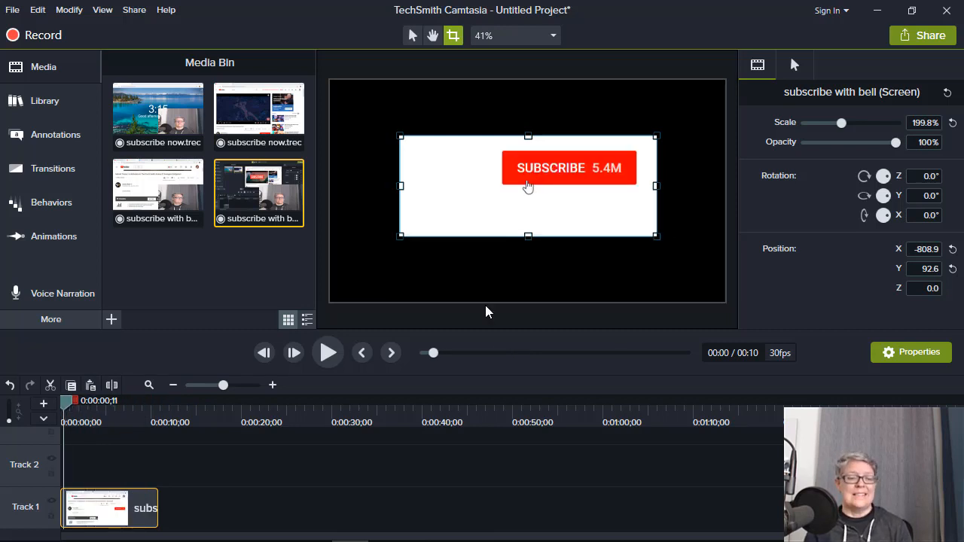
# Add the edited subscribe clip from Track 1 to the Default library under the name "subscribe with bell3".
pyautogui.rightClick(89, 515)
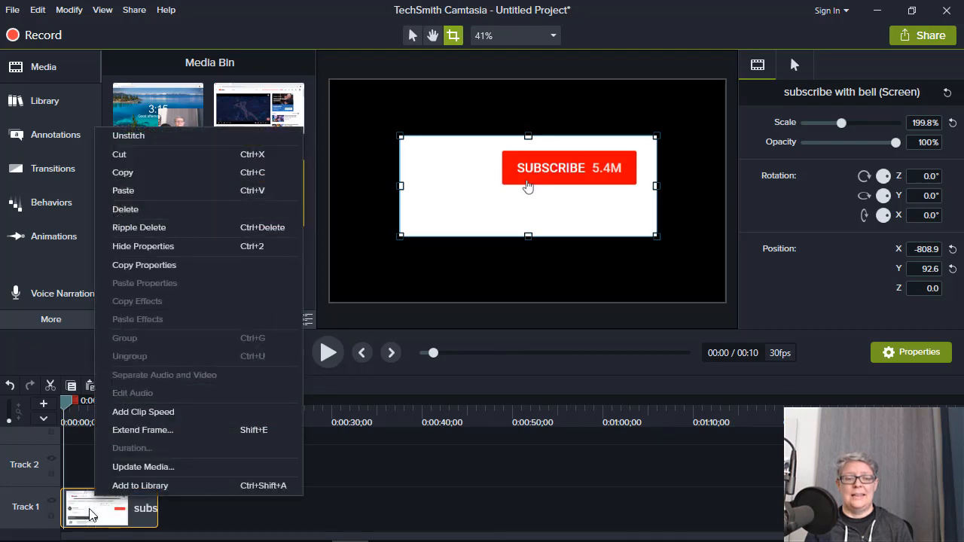
pyautogui.click(125, 487)
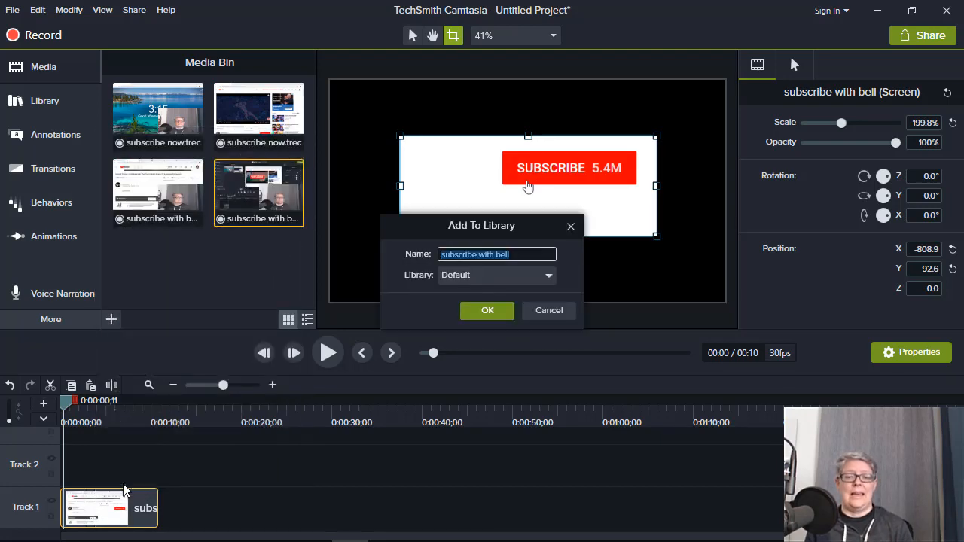
pyautogui.press('End')
pyautogui.write('3')
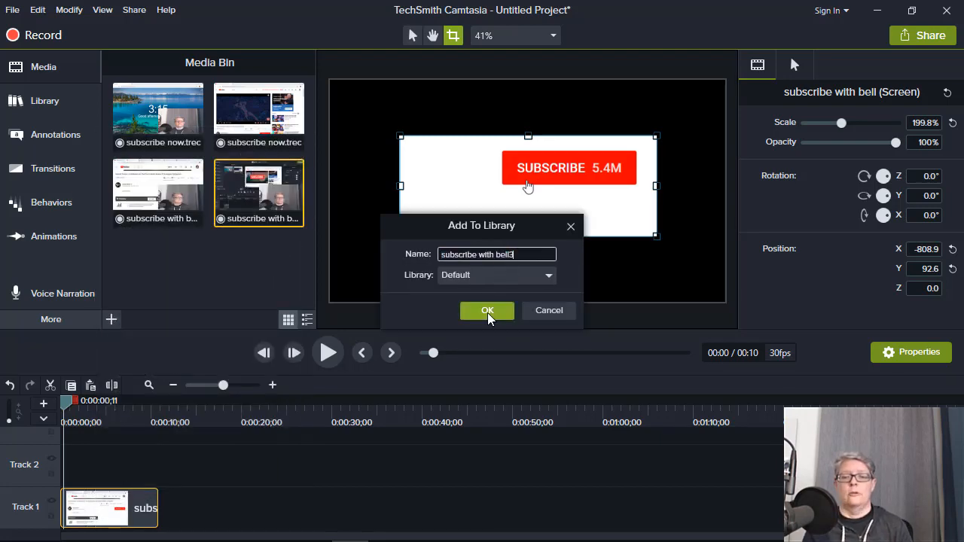
pyautogui.click(488, 311)
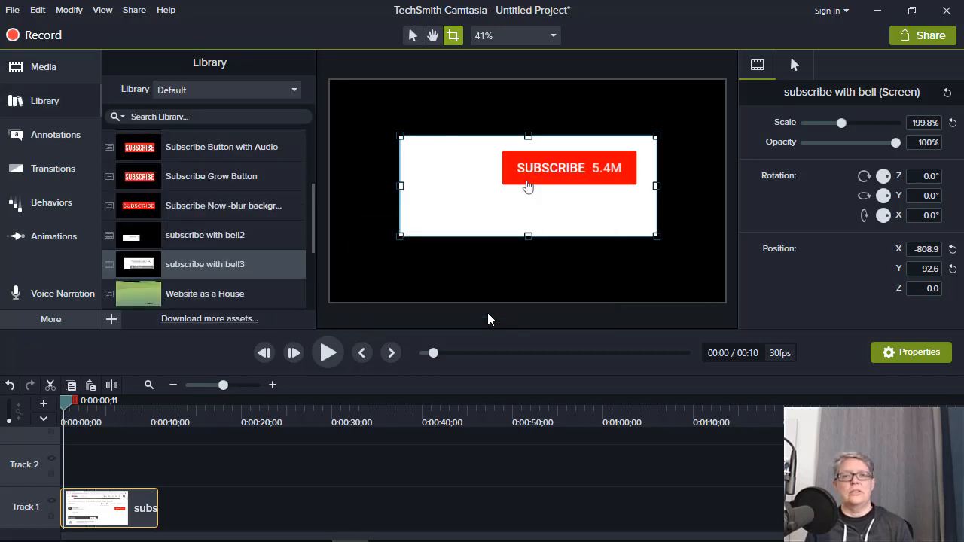